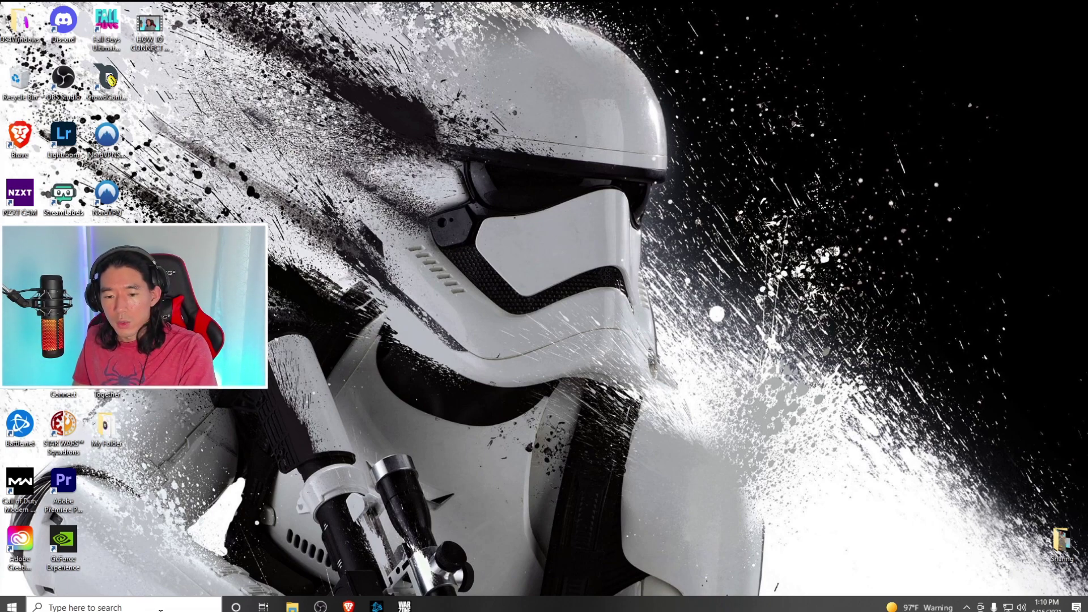
Search 'bluetooth' to reach the Bluetooth & other devices settings
left_click(156, 609)
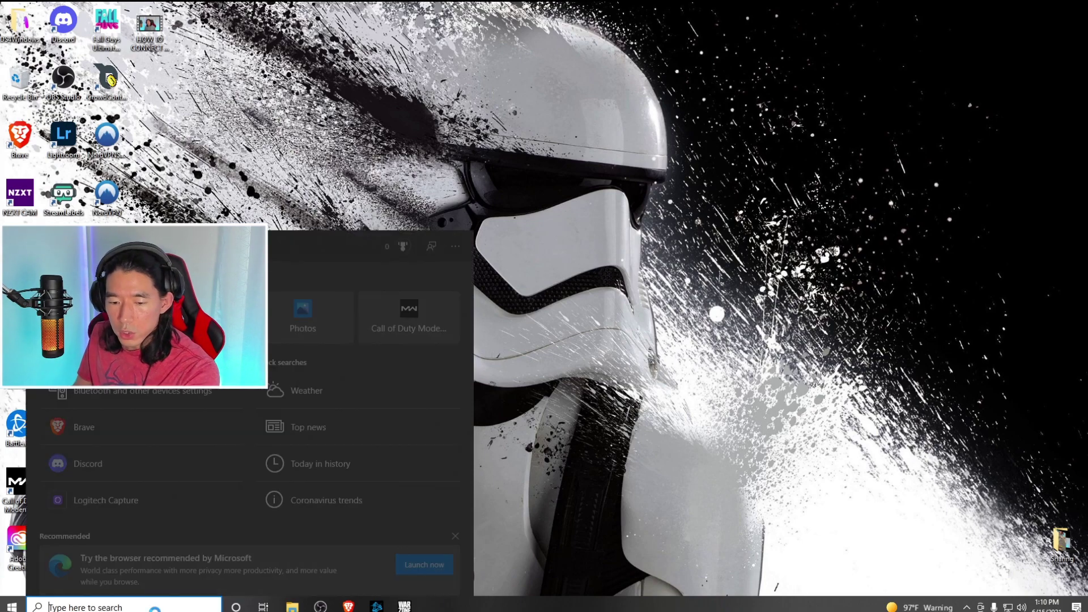
type("blueoot")
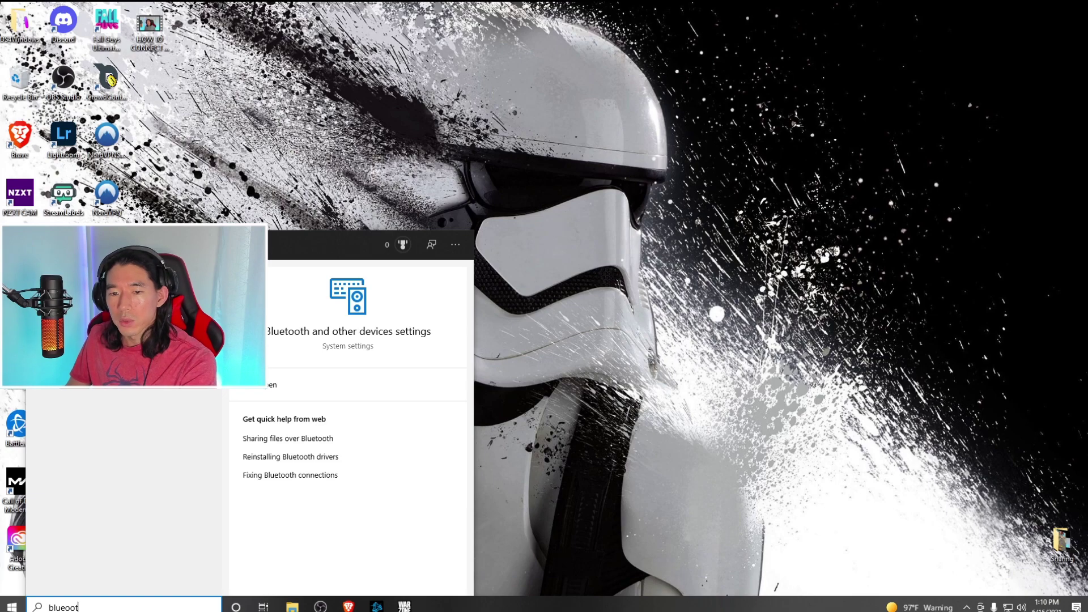
key("Return")
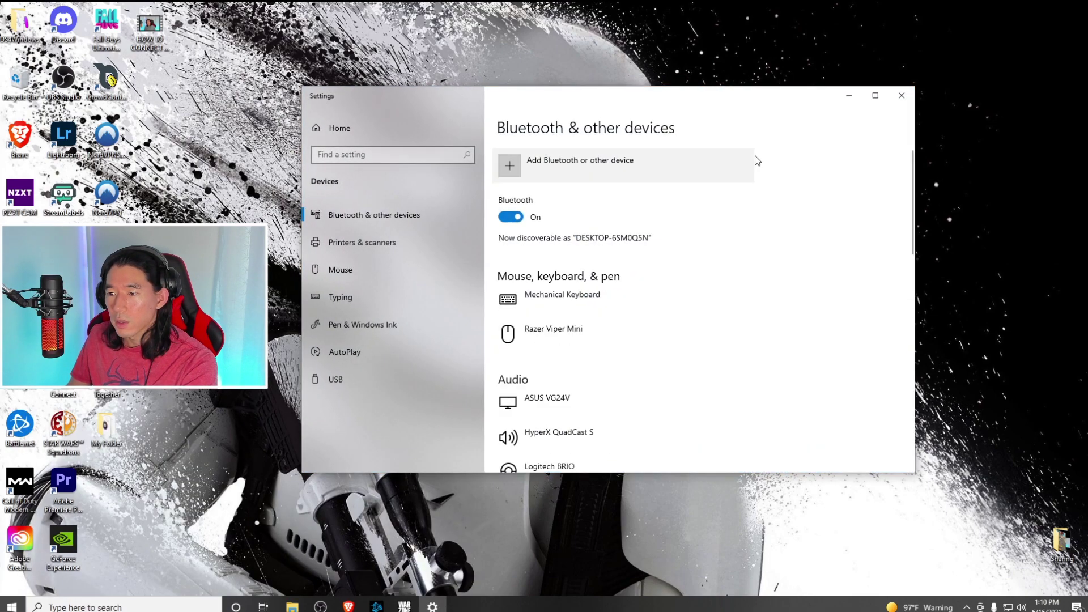
Add the Wireless Controller as a Bluetooth device and finish pairing
left_click(593, 171)
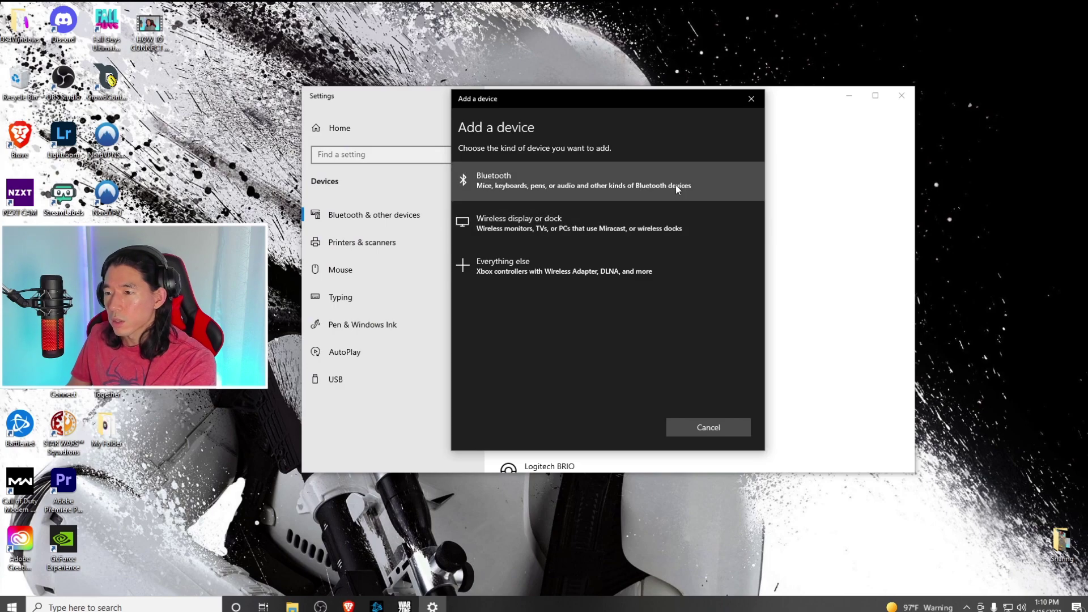
left_click(666, 192)
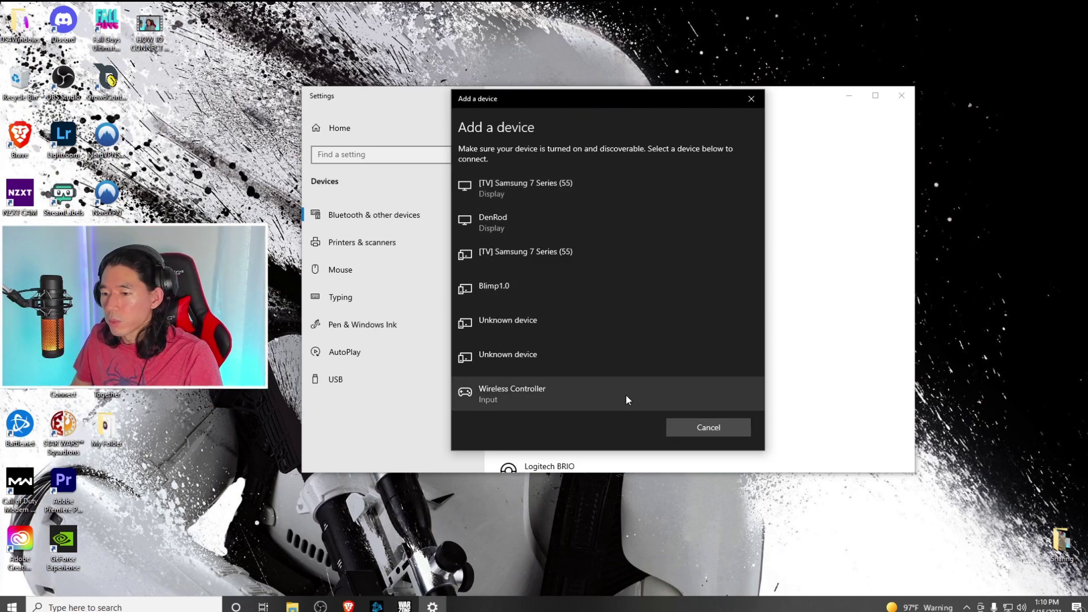
left_click(651, 362)
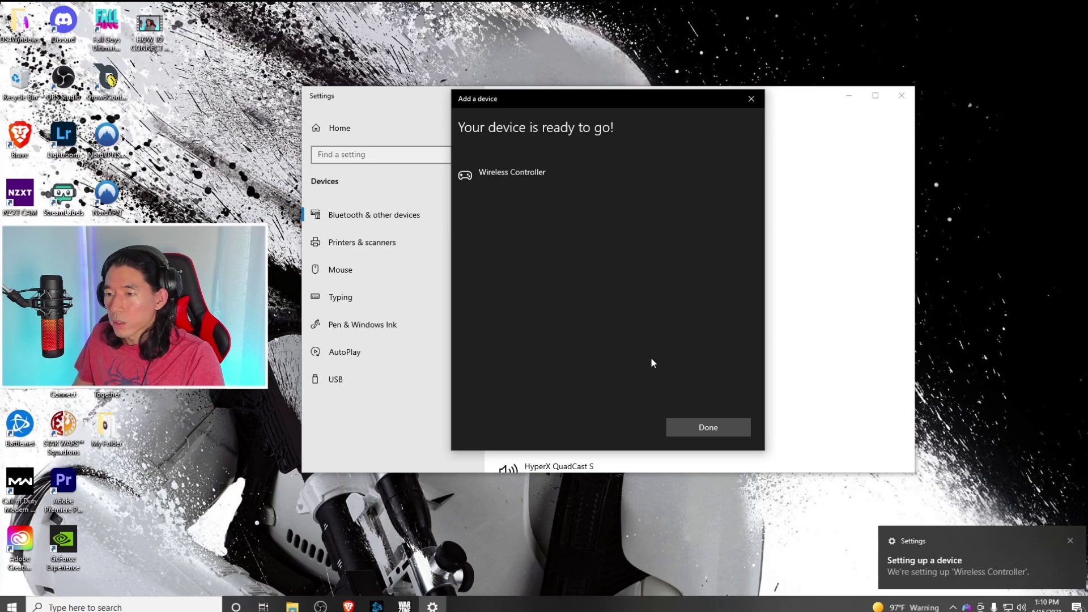
left_click(705, 430)
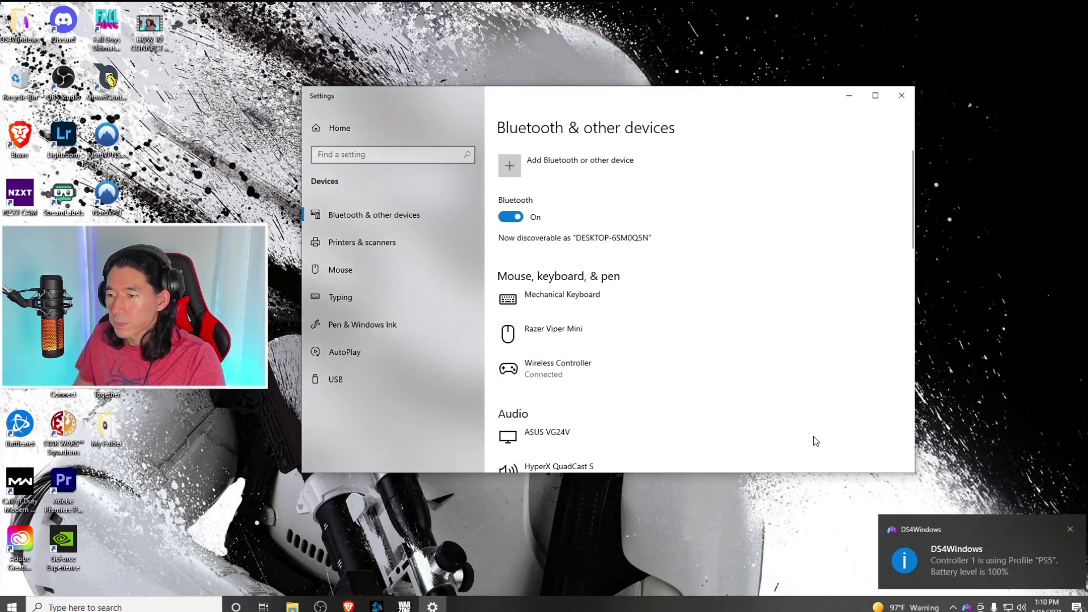
Close Settings and download DS4Windows_3.0.9_x64.zip from the GitHub releases page
left_click(901, 96)
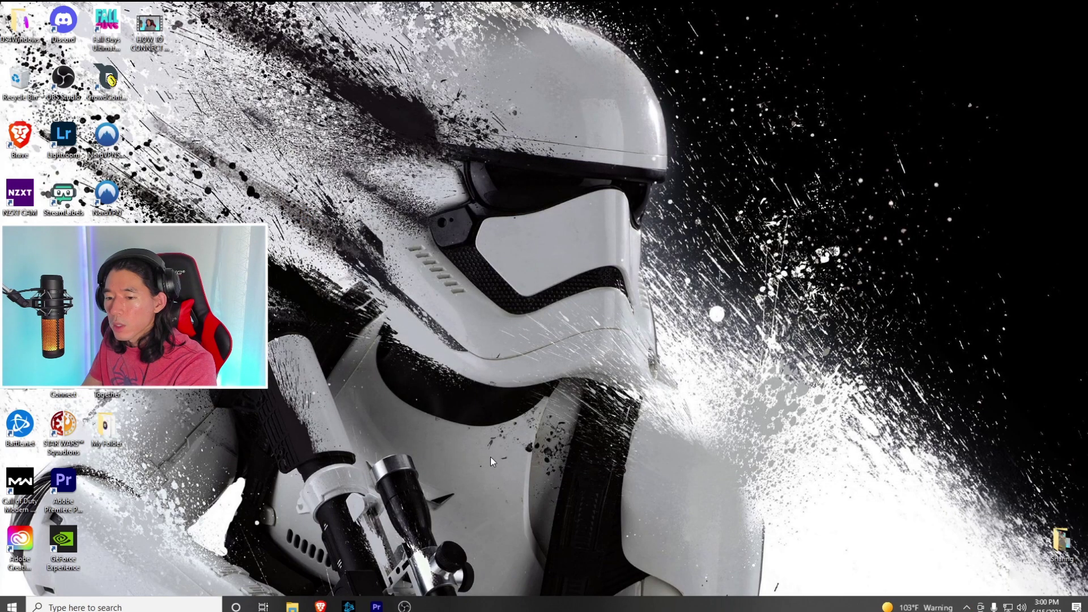
left_click(322, 605)
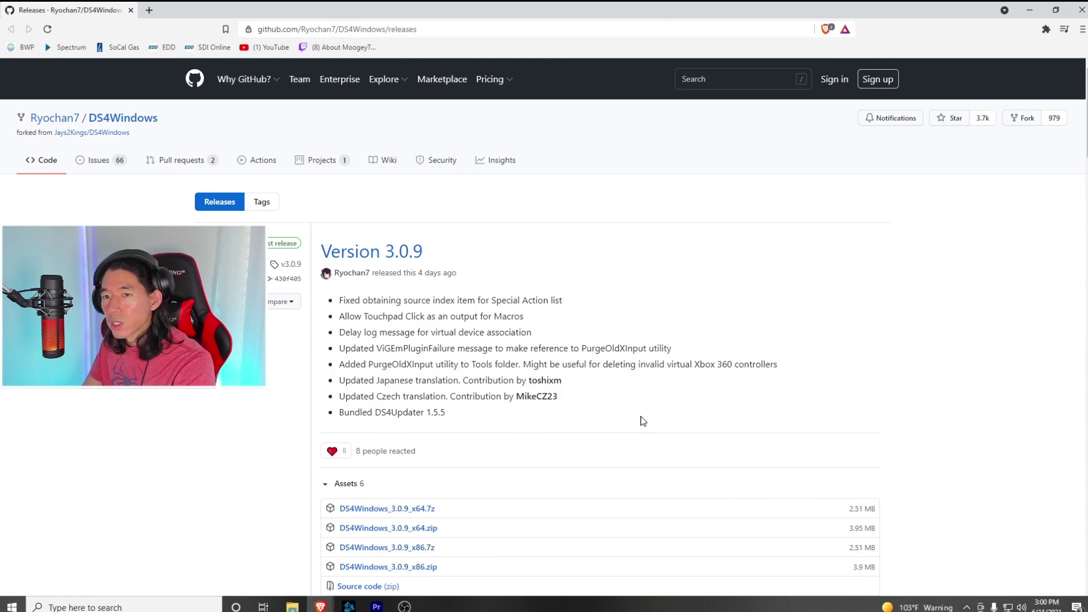
scroll(640, 420, "down", 3)
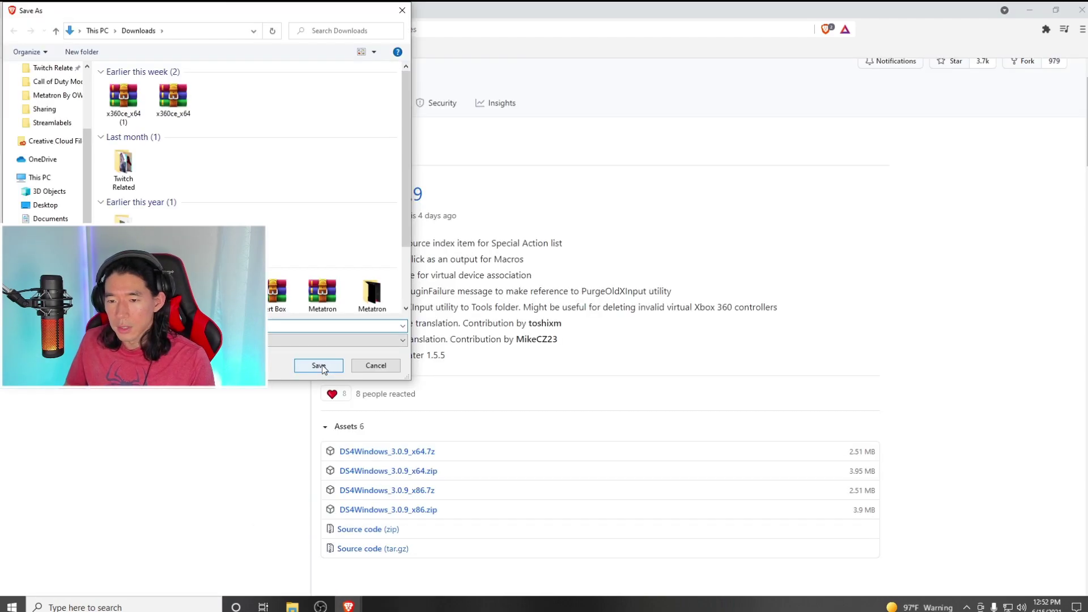
left_click(320, 365)
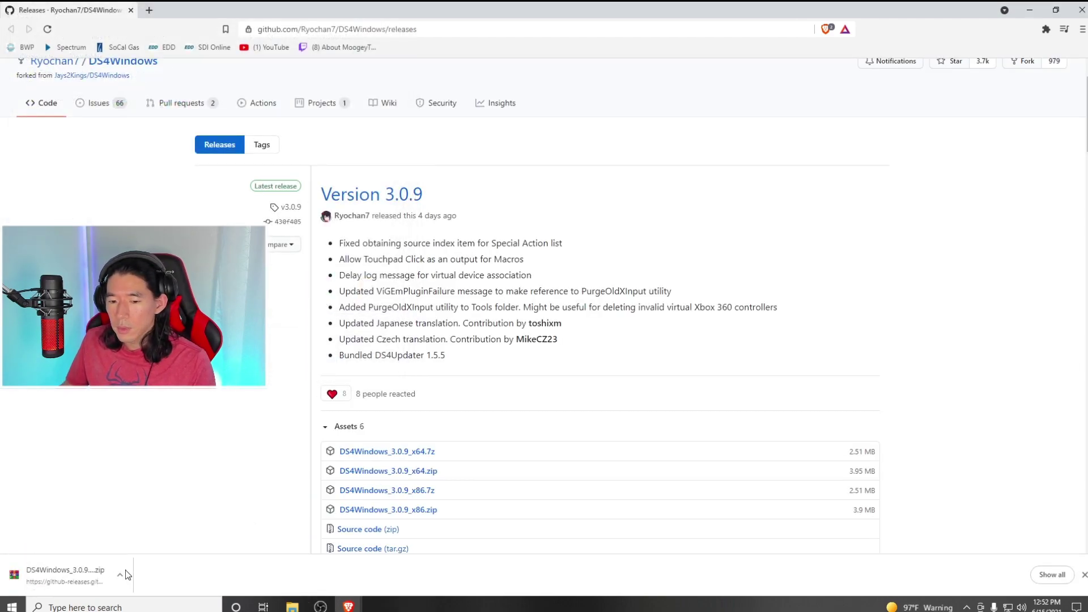
Extract the DS4Windows folder from the zip using WinRAR's Extract To
left_click(94, 578)
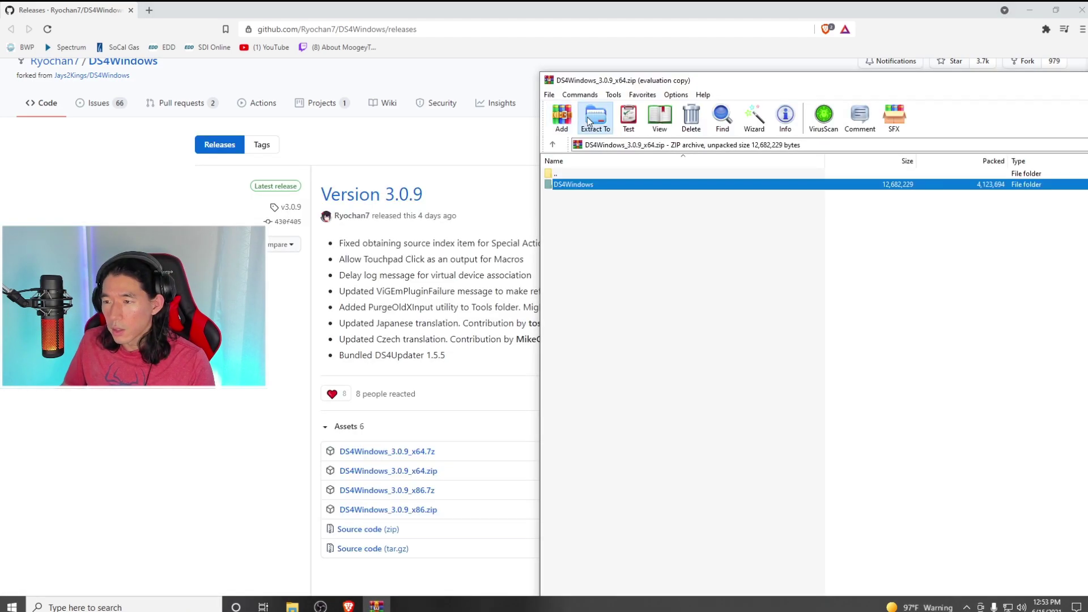
left_click(596, 116)
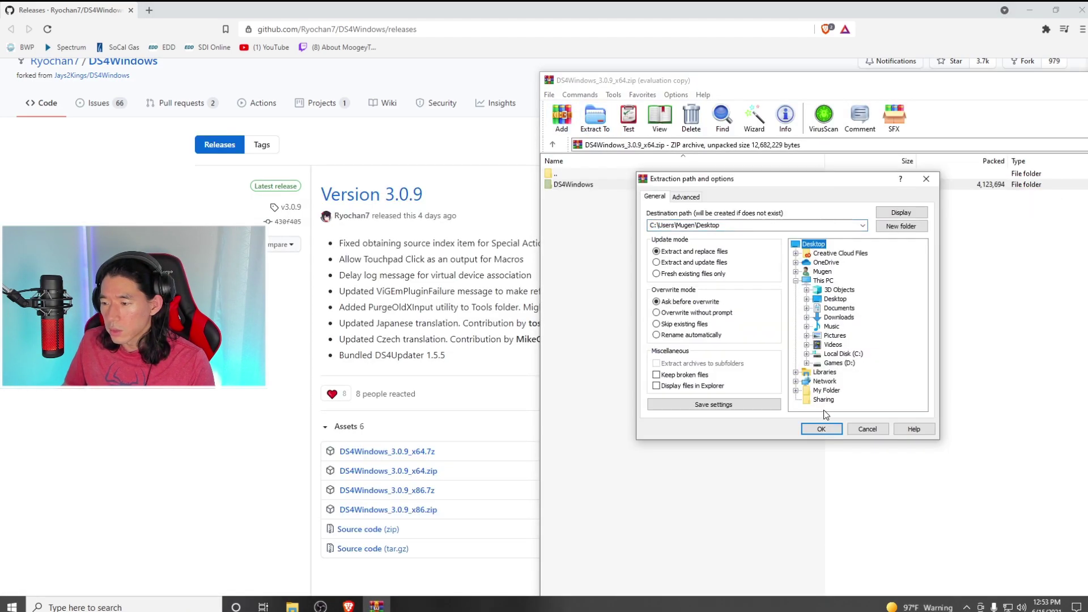
left_click(823, 429)
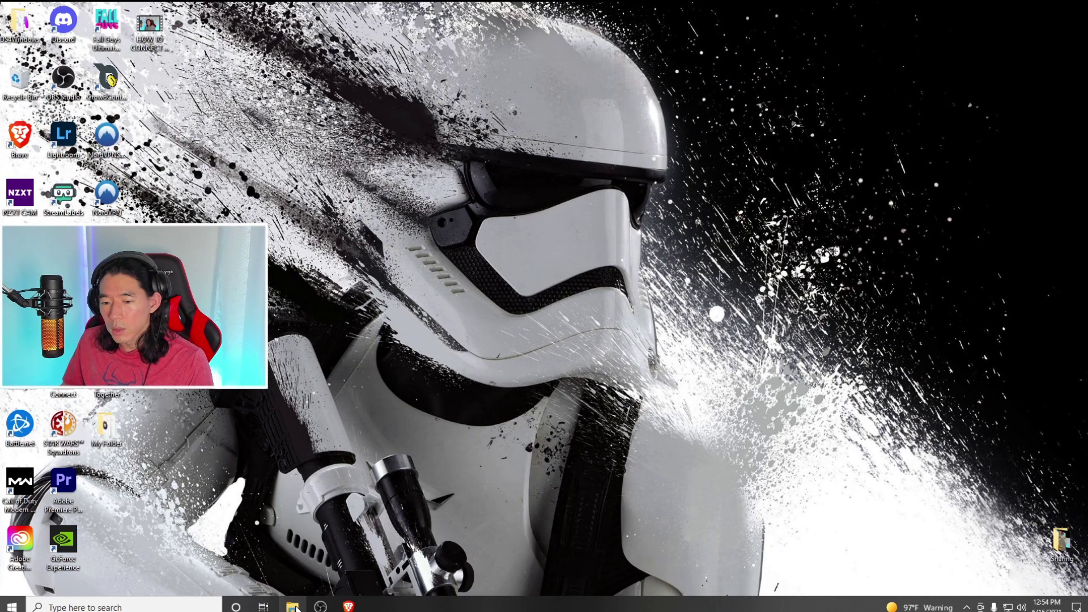
Open the DS4Windows folder inside Downloads in File Explorer
left_click(292, 605)
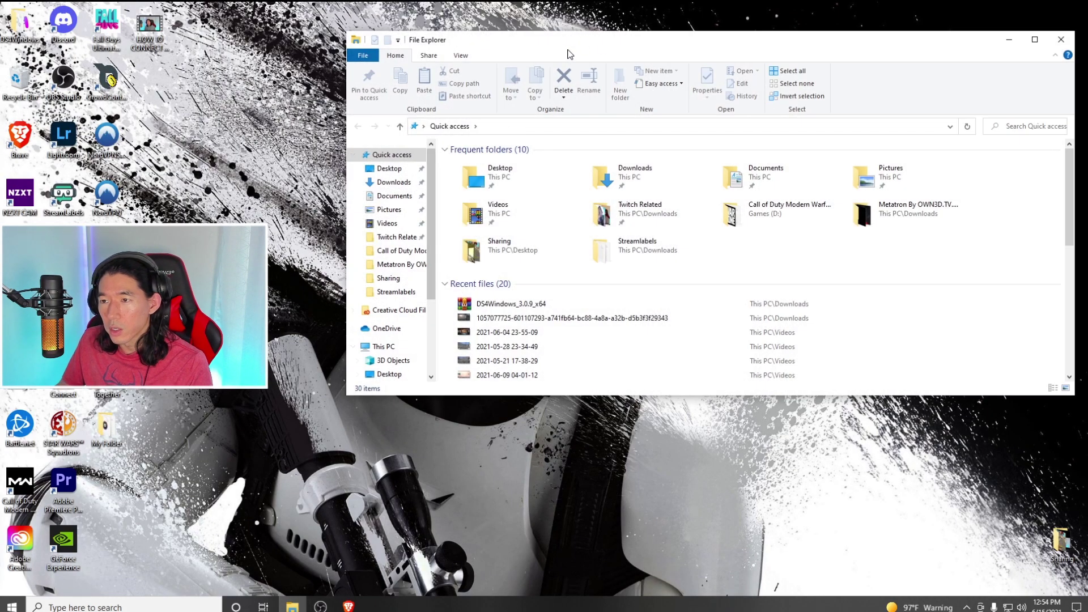
left_click(394, 182)
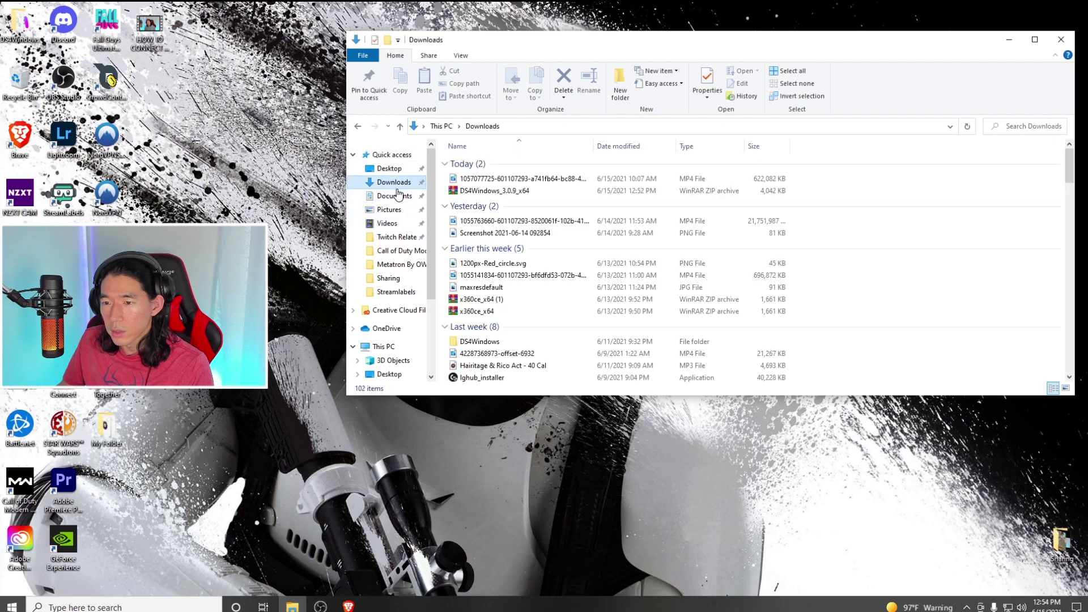
scroll(545, 336, "down", 2)
scroll(546, 337, "down", 1)
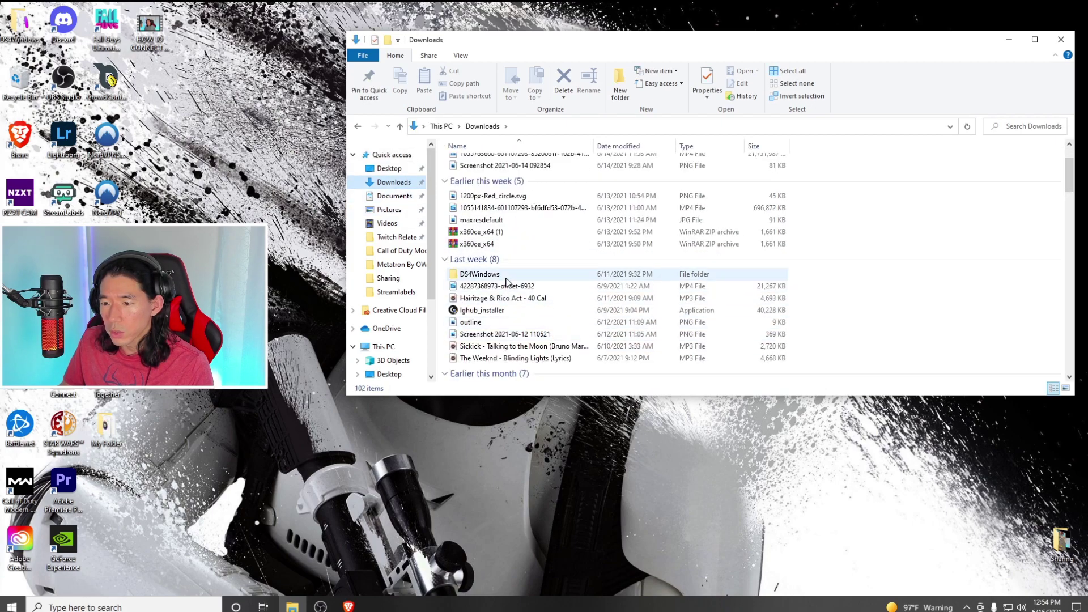
double_click(506, 276)
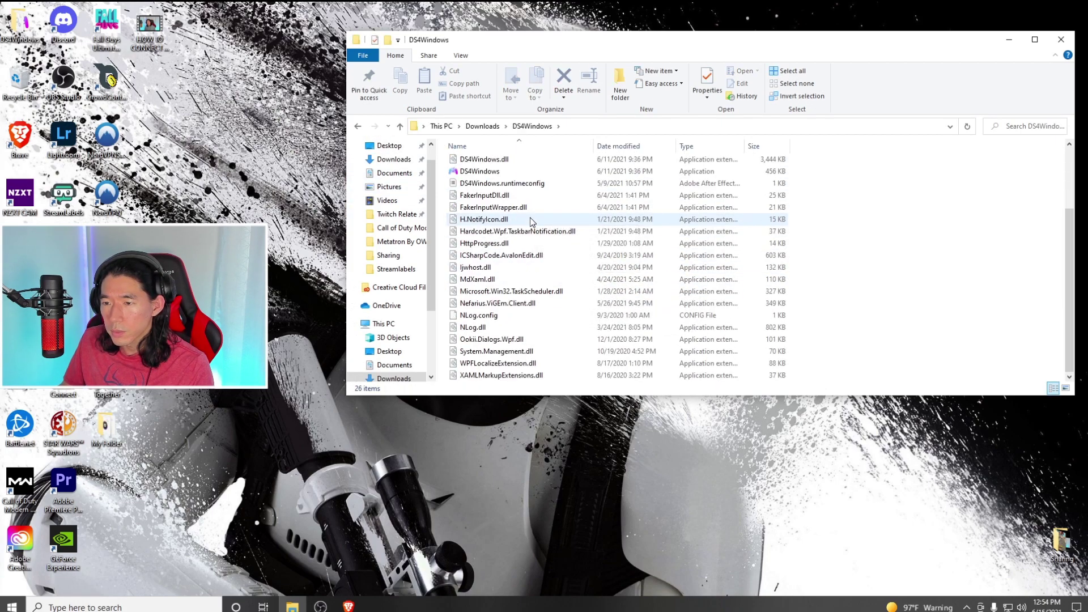
Launch DS4Windows.exe and choose Appdata for storing profiles and settings
scroll(529, 217, "up", 3)
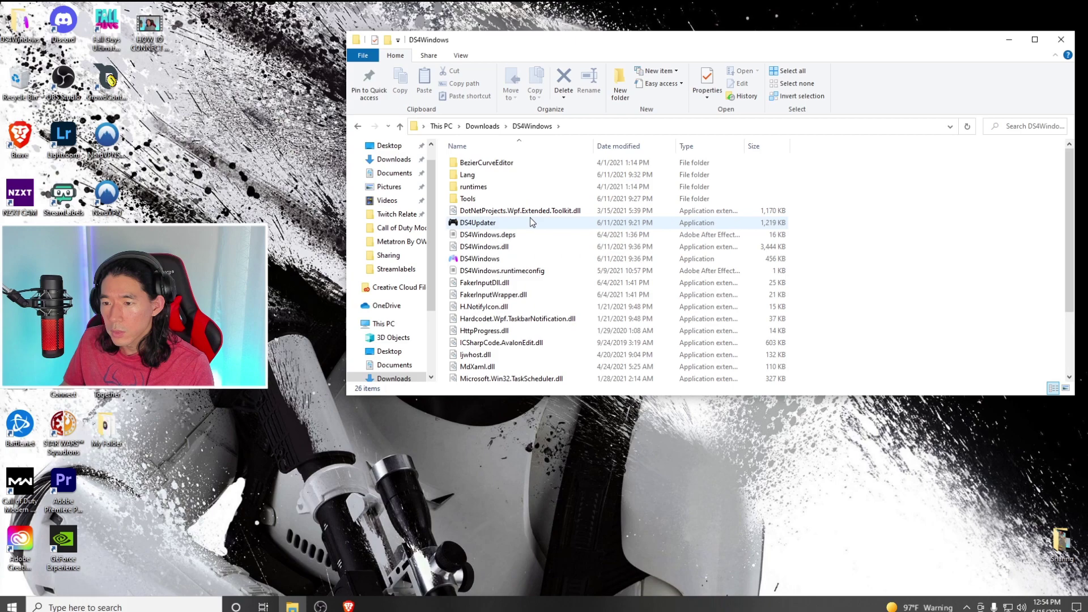
double_click(490, 261)
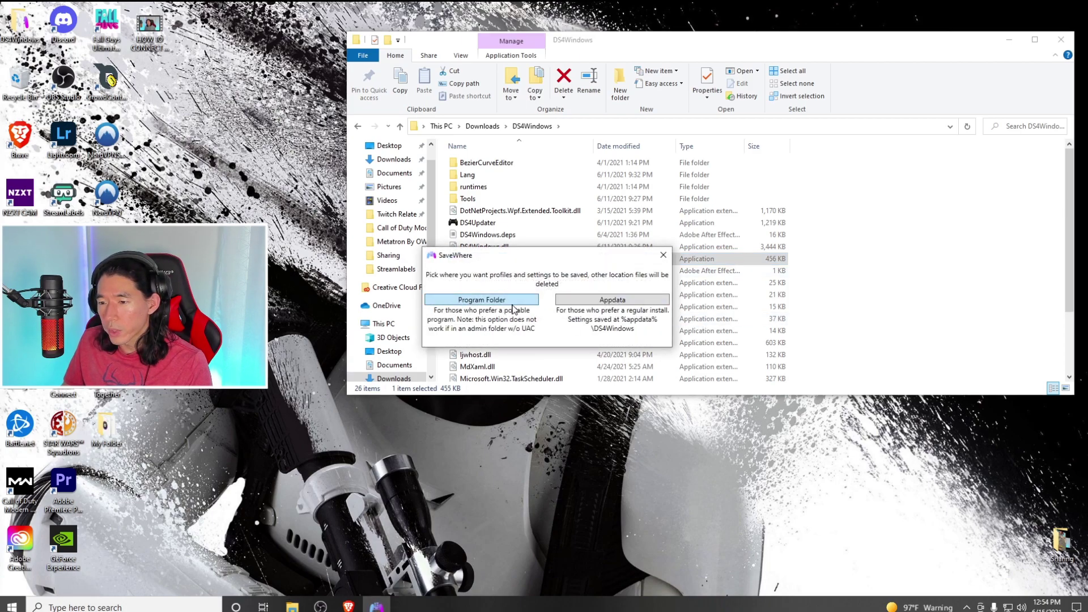
left_click(594, 305)
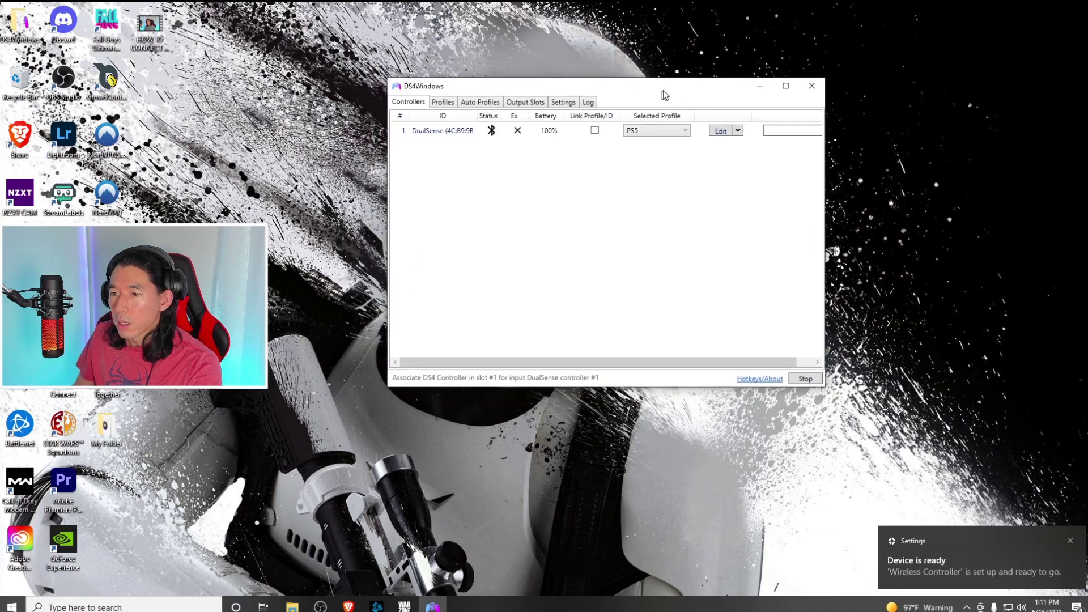
Switch the DualSense's selected profile from PS5 to Default
left_click_drag(663, 90, 639, 126)
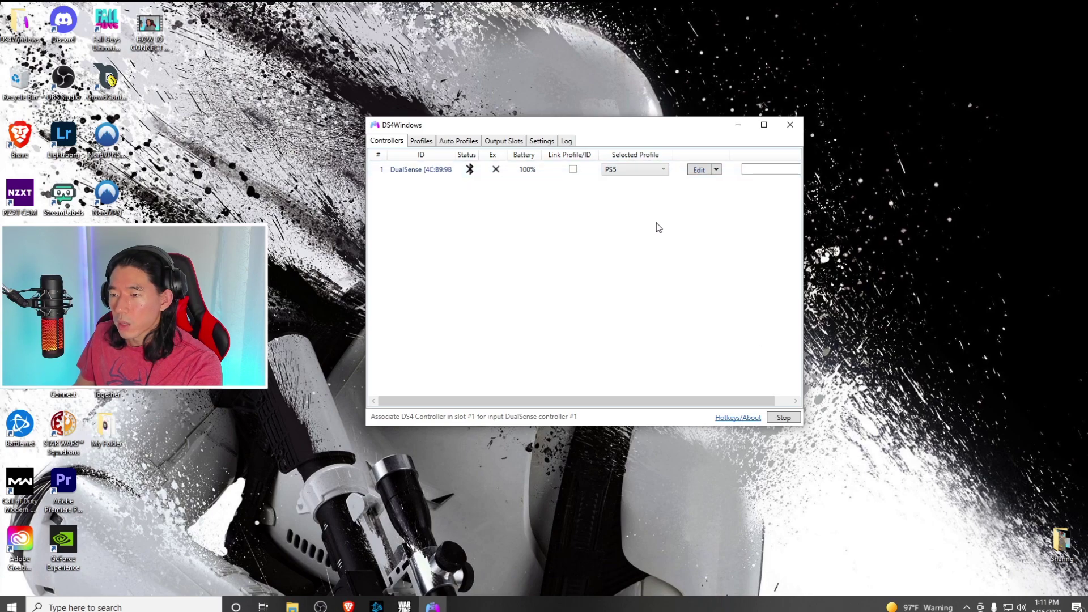
left_click(663, 170)
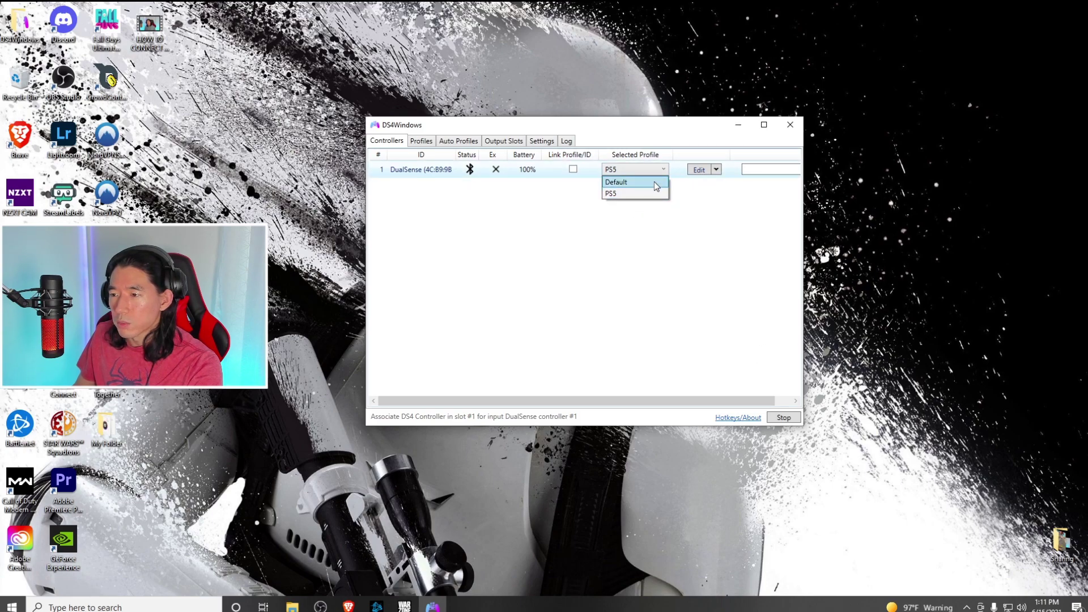
left_click(654, 181)
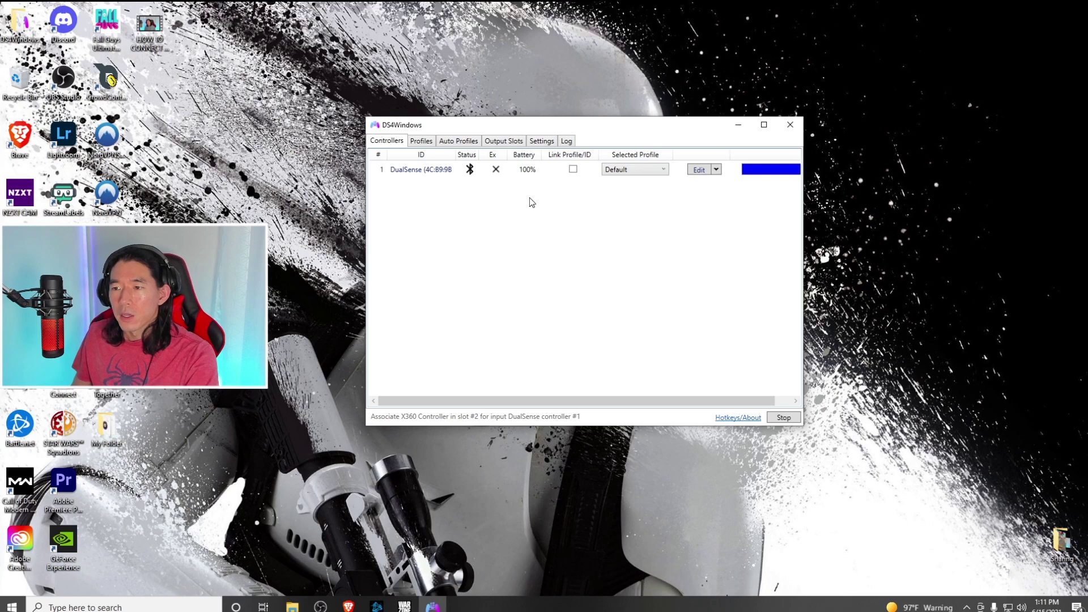
Show DS4Windows' Settings tab with Run At Startup and Start Minimized options
left_click(543, 143)
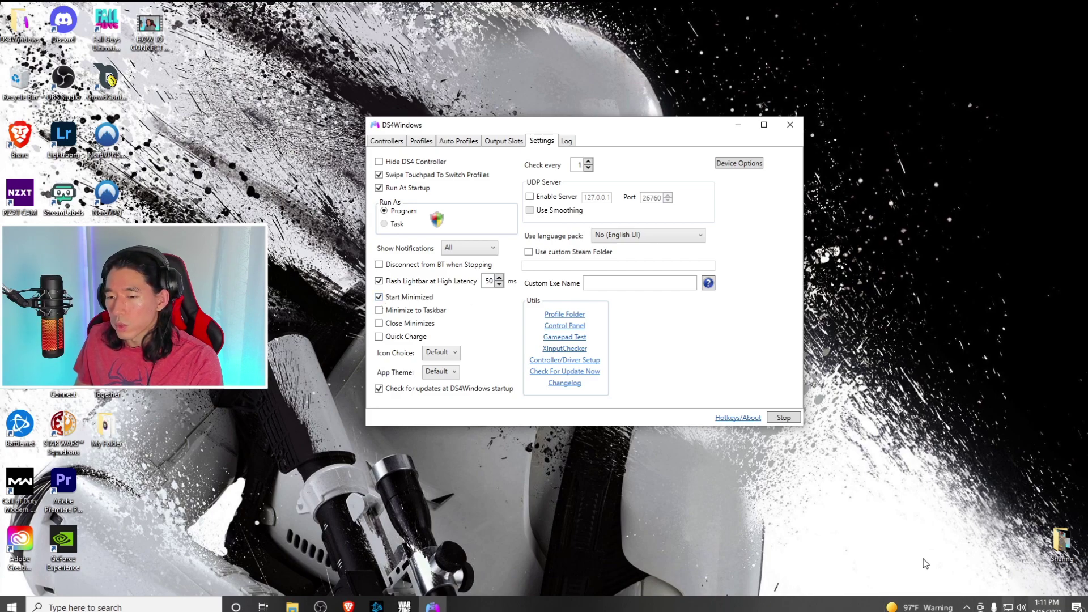
Create a new empty profile on the Profiles tab, declining a preset
left_click(414, 146)
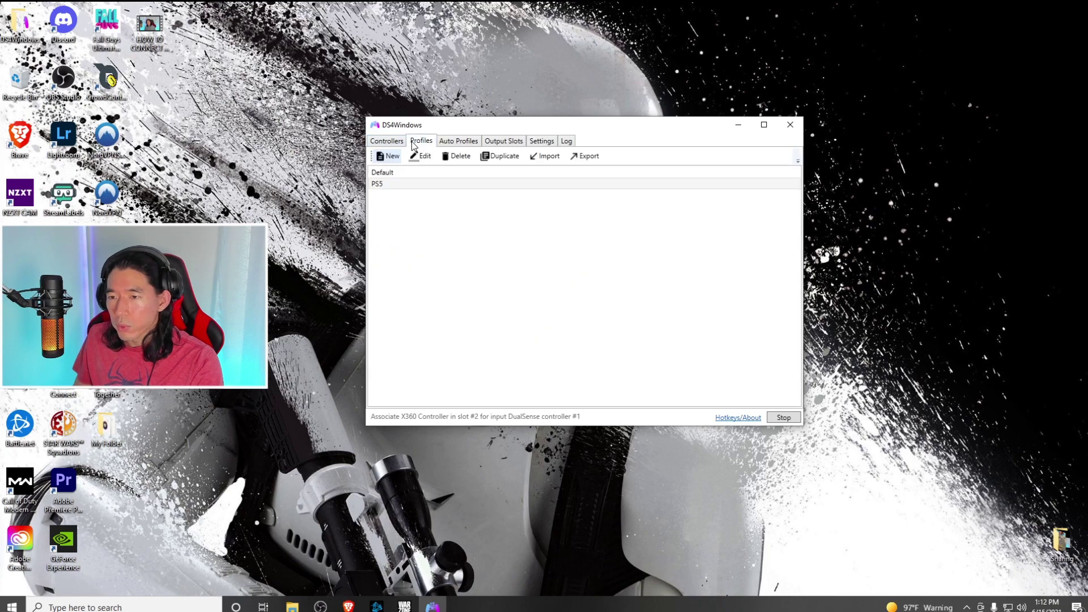
left_click(391, 158)
left_click_drag(271, 74, 647, 150)
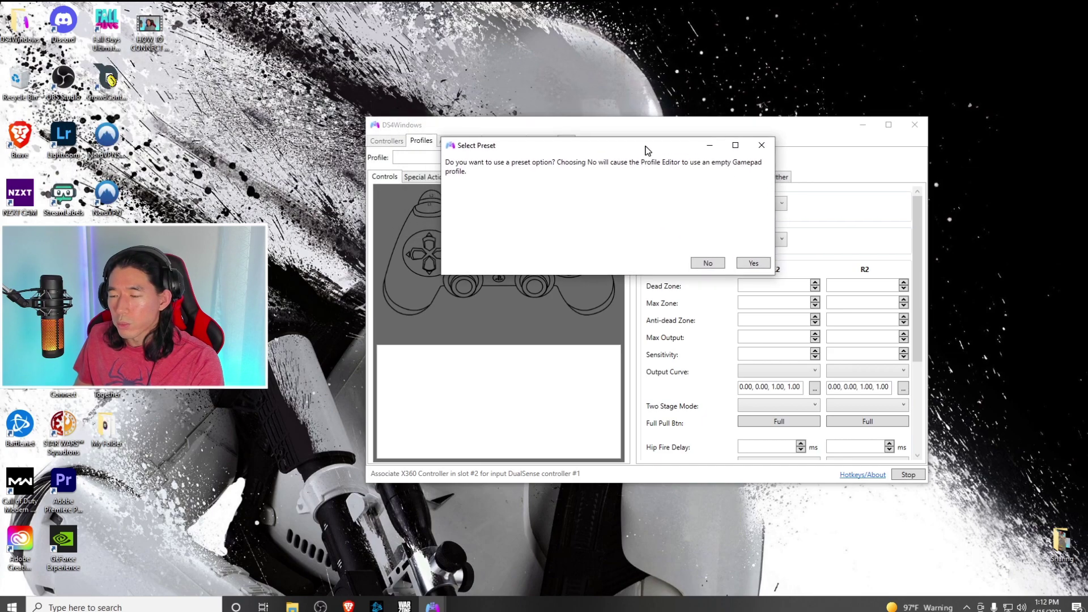
left_click(718, 264)
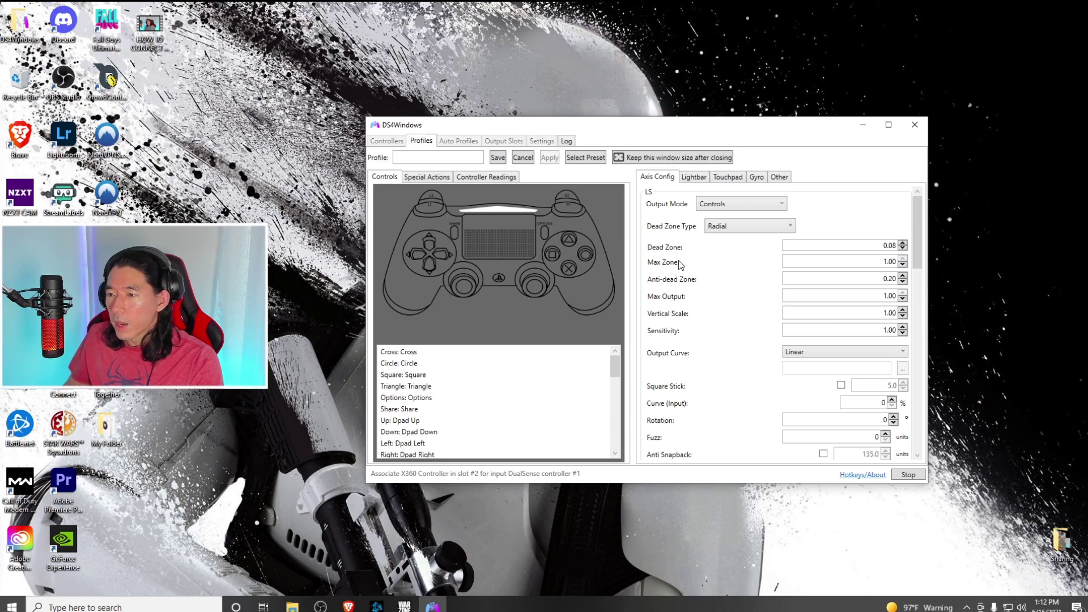
Change the profile's emulated controller from Xbox 360 to DualShock 4
left_click(785, 180)
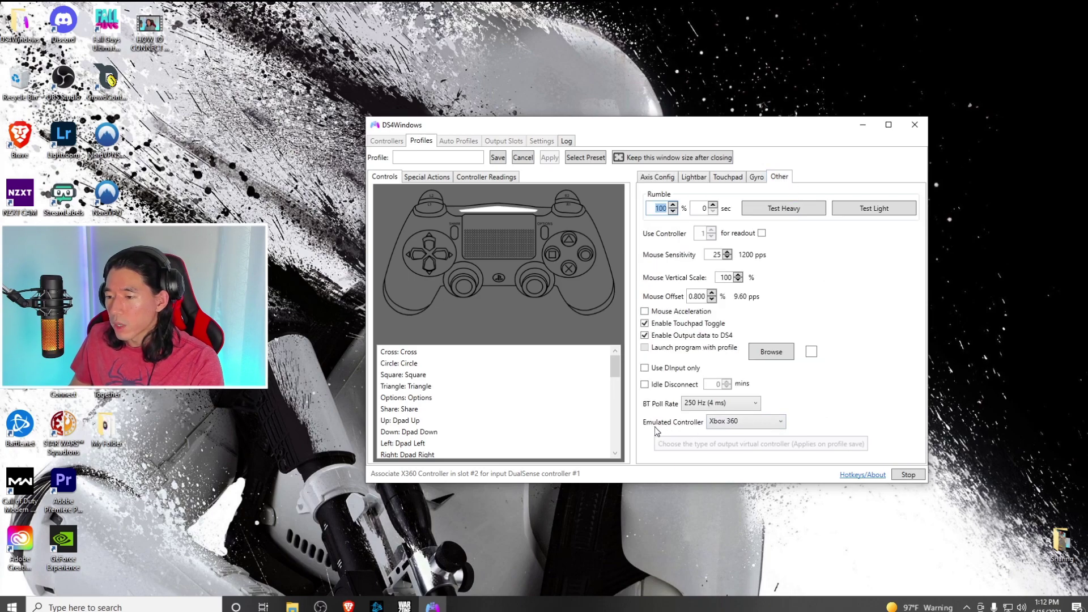
left_click(782, 422)
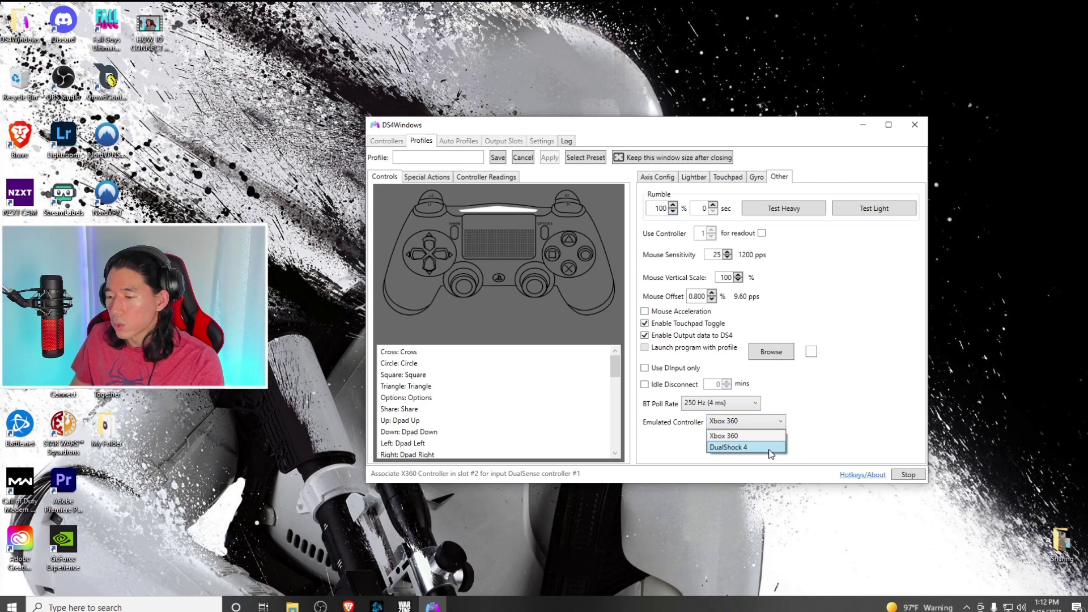
left_click(770, 449)
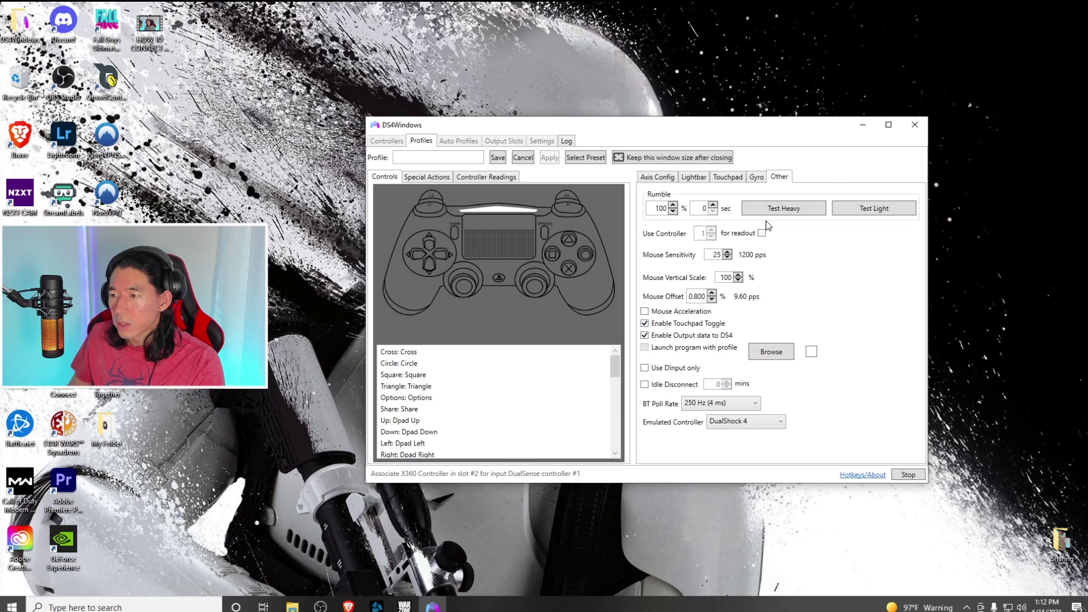
Set the profile's touchpad Output Mode to Controls
left_click(728, 179)
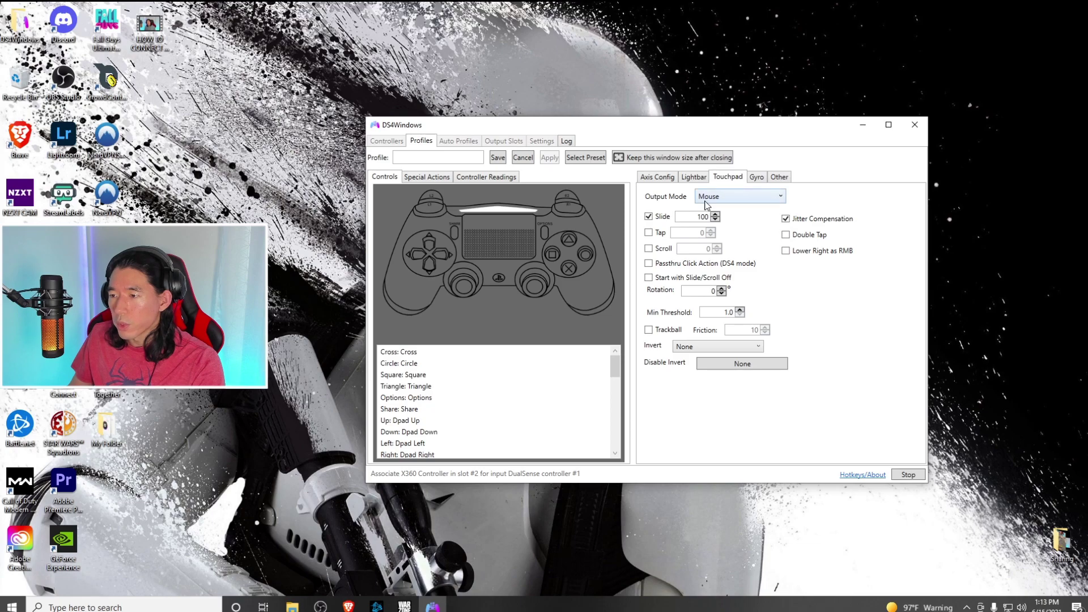
left_click(780, 198)
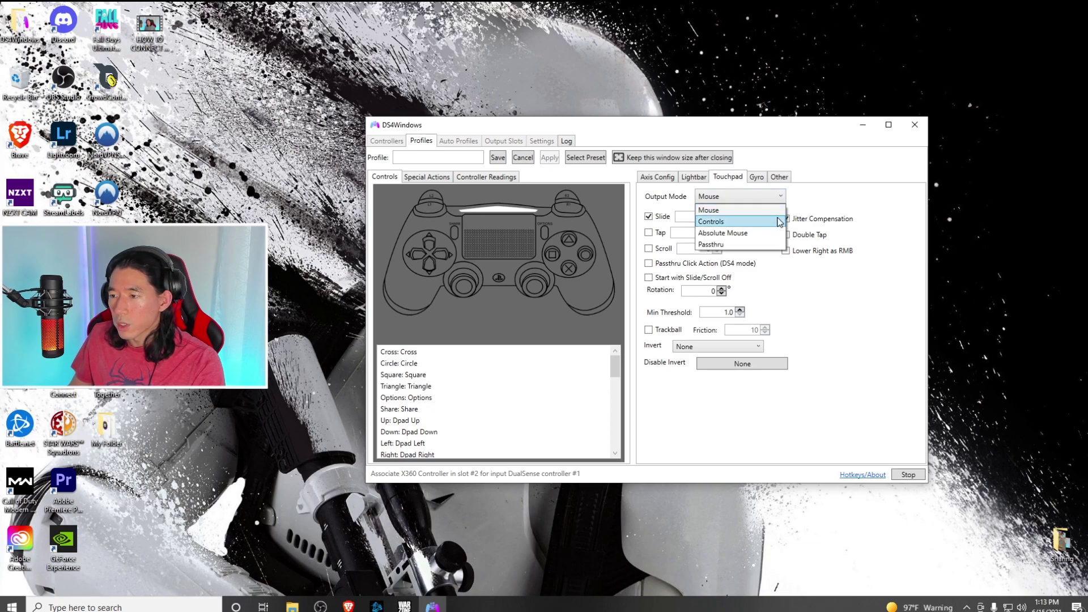
left_click(780, 221)
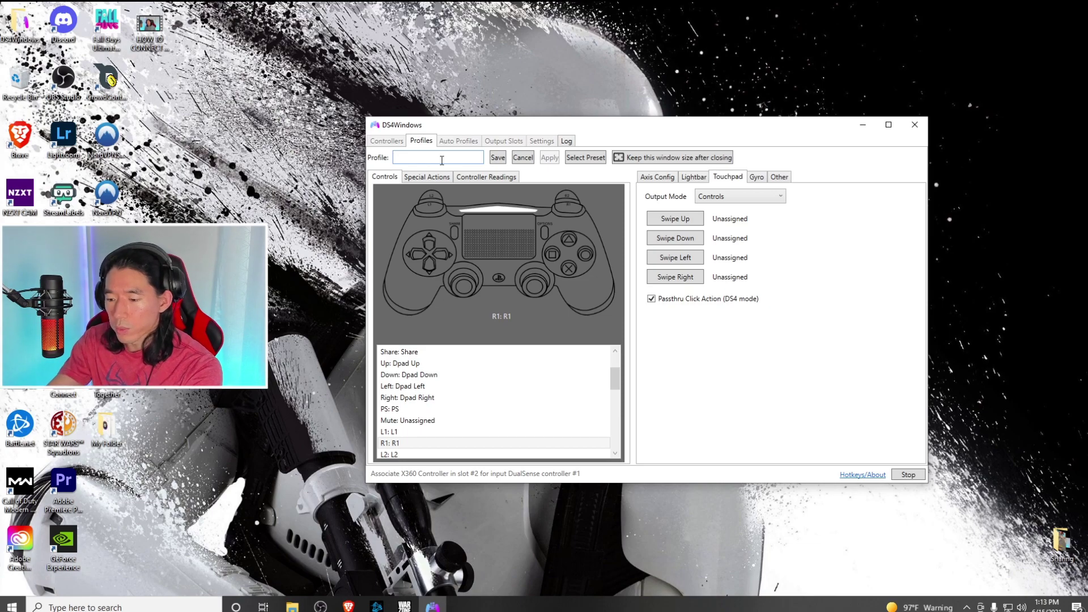
Name the profile 'PS5' and save it
left_click(442, 160)
type("PS5")
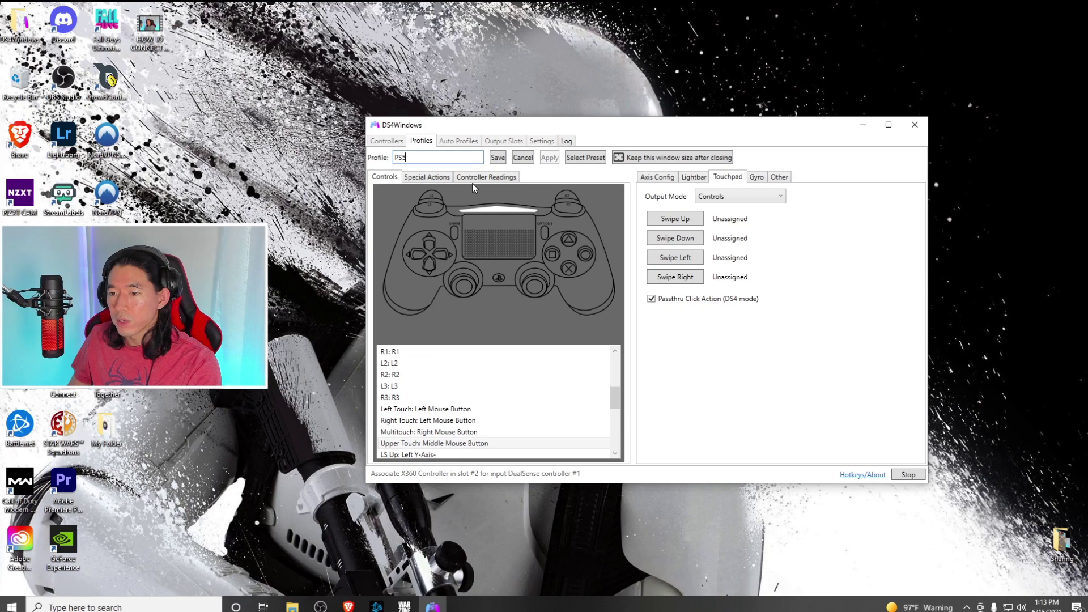
left_click(497, 159)
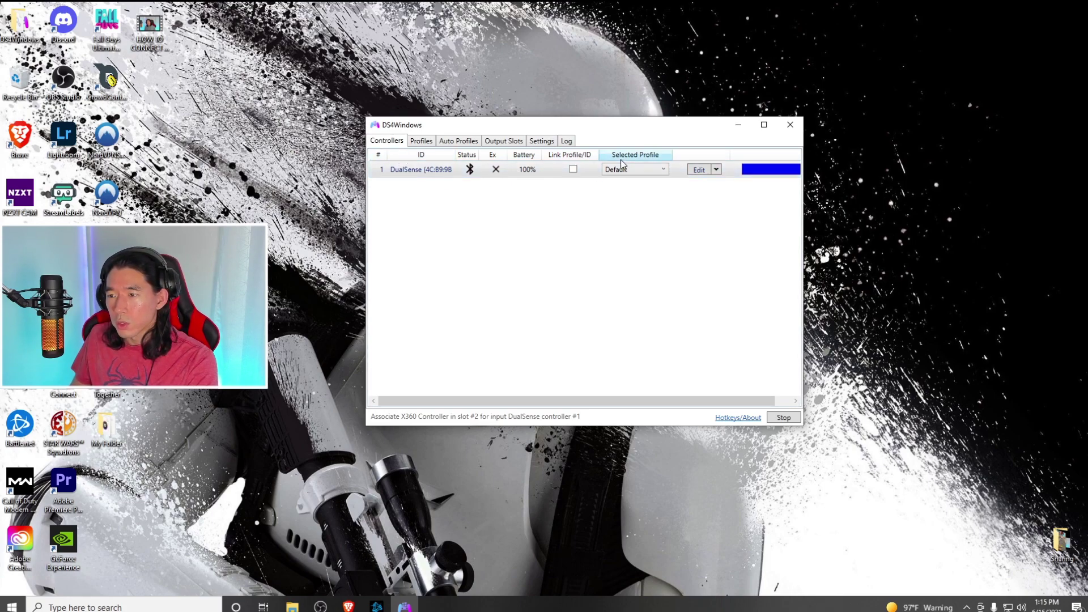
Assign the PS5 profile to the DualSense, minimize DS4Windows and bring up Battle.net
left_click(665, 171)
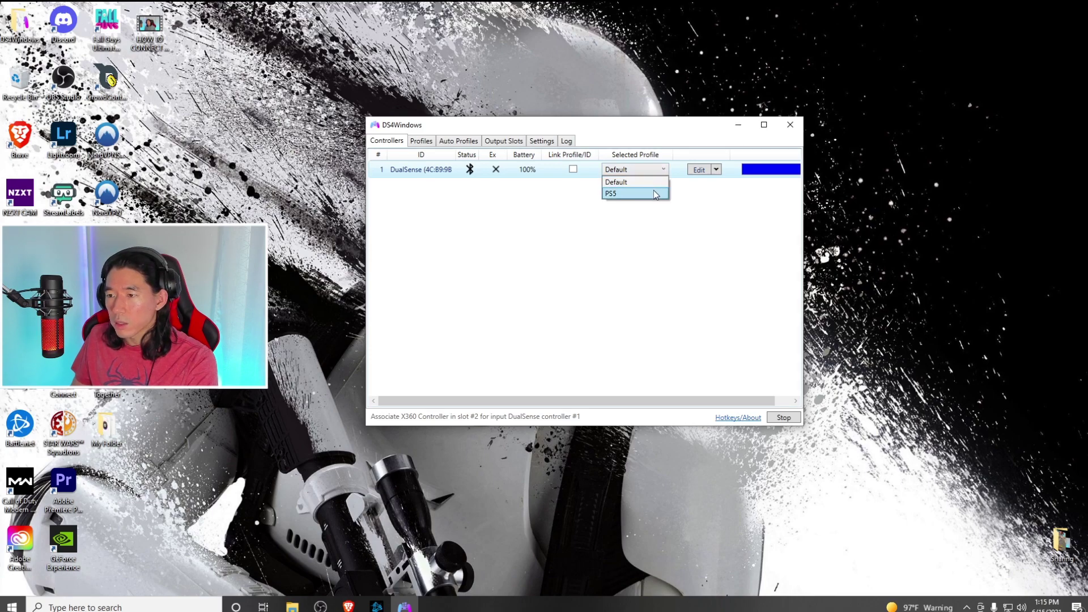
left_click(654, 192)
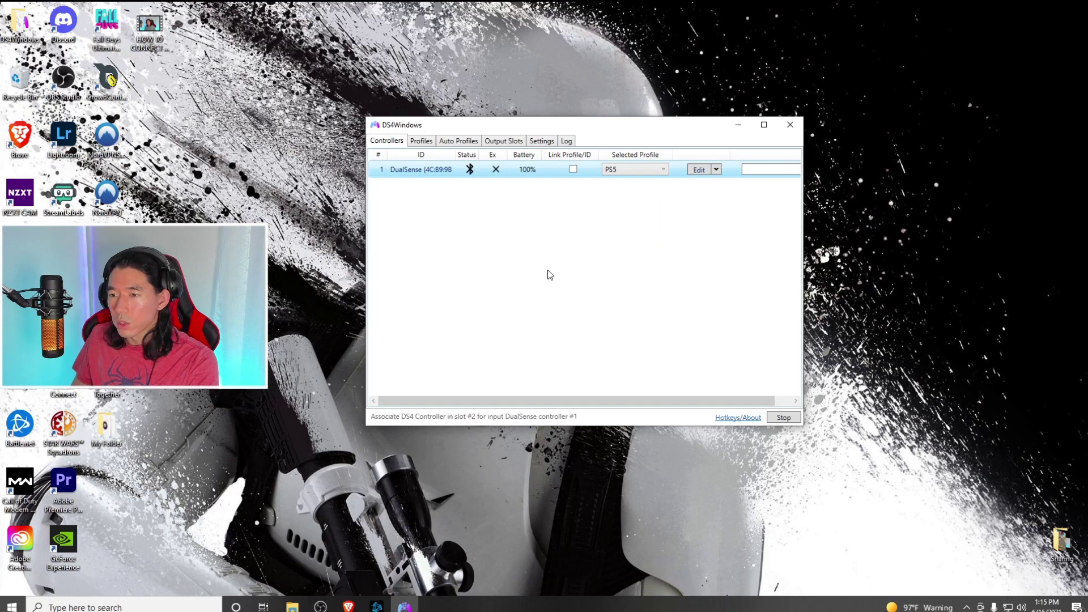
left_click(739, 126)
left_click(377, 606)
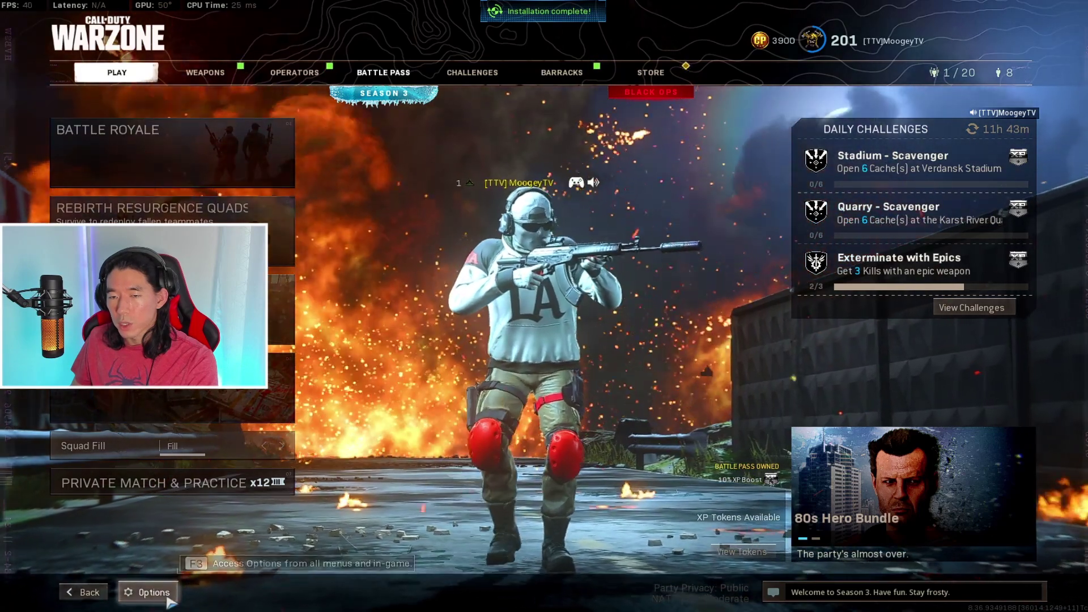
Set Warzone's General Input Device option to Controller and return to the main menu
left_click(145, 591)
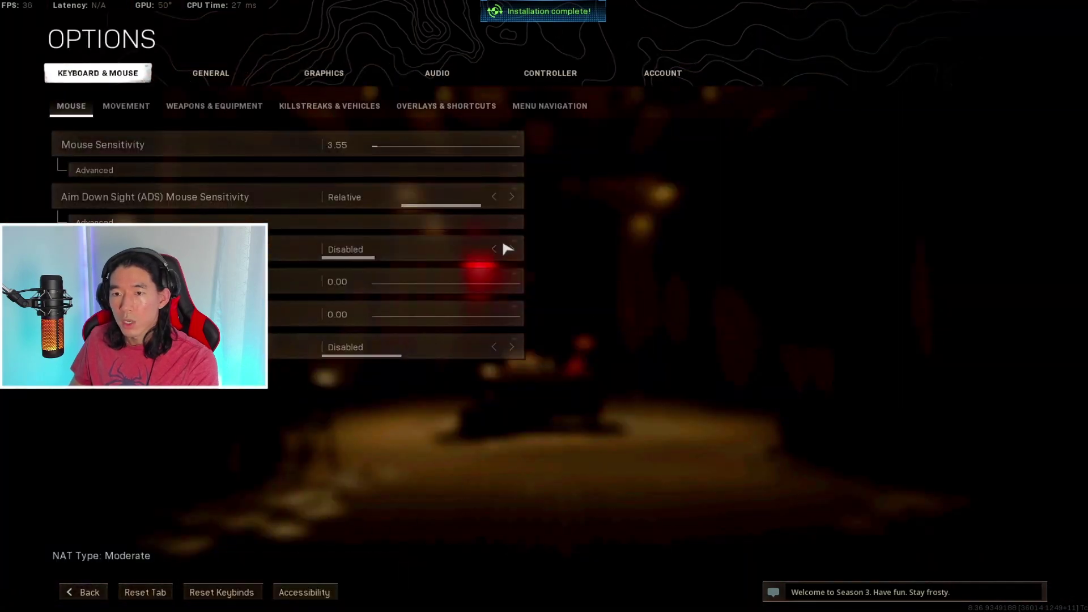
left_click(222, 74)
left_click(391, 165)
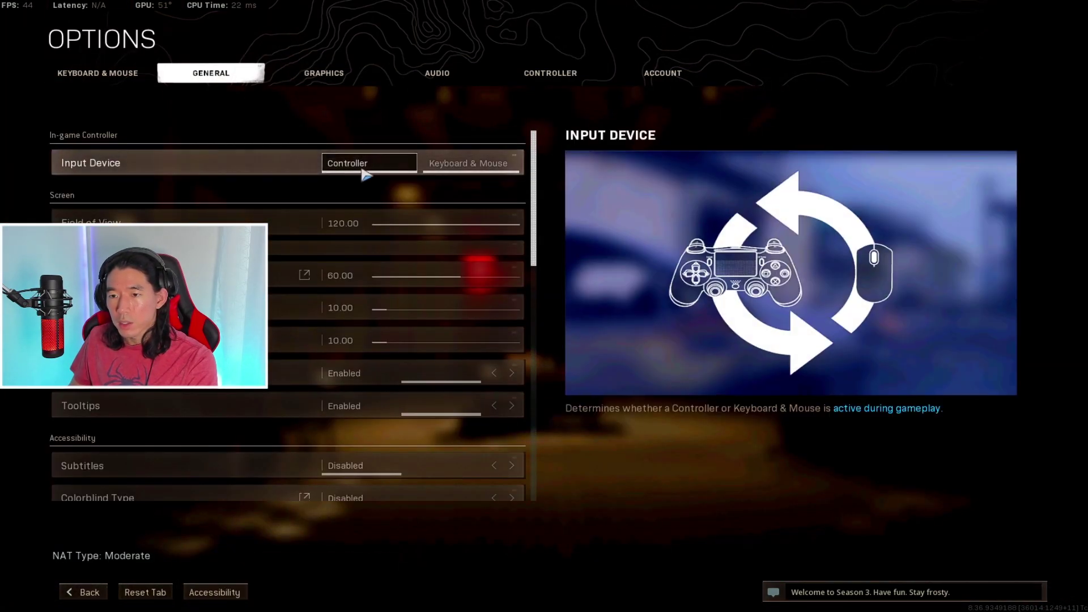
left_click(89, 595)
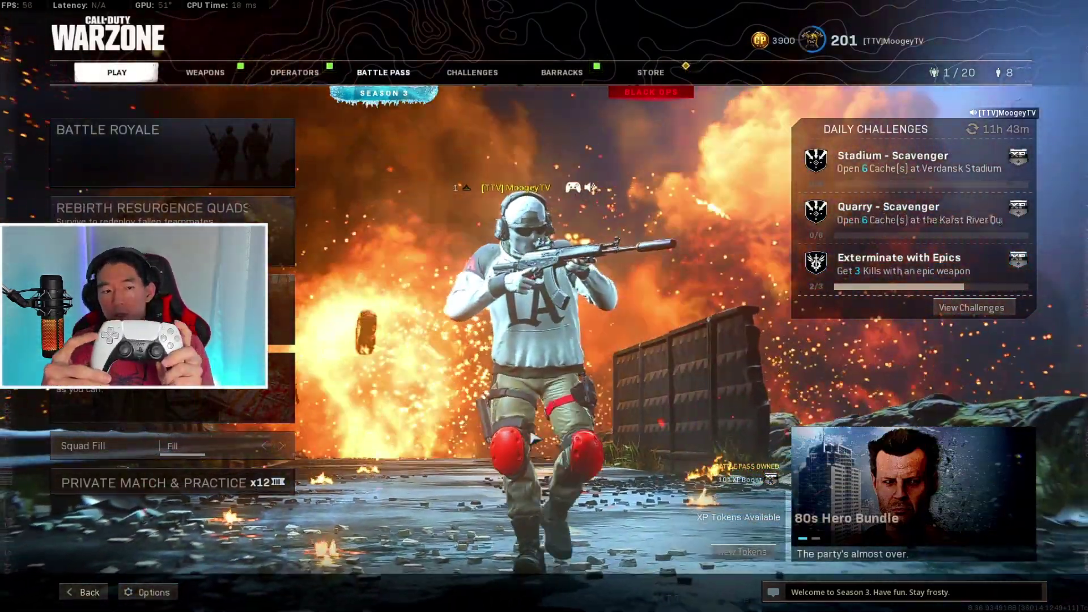
Use R1 then L1 to move to Weapons and back to Play
key("e")
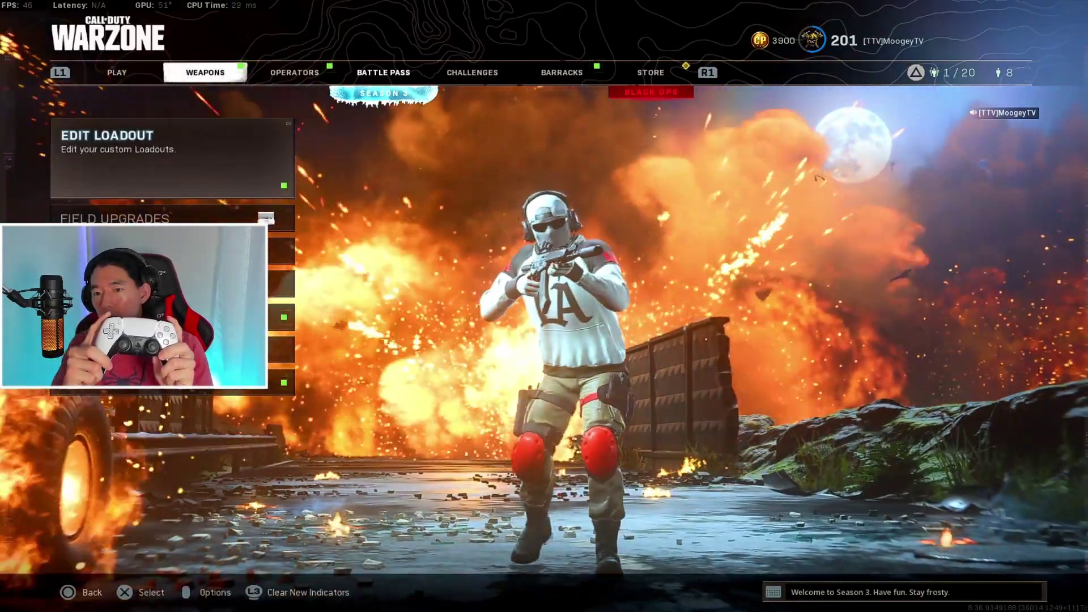
key("q")
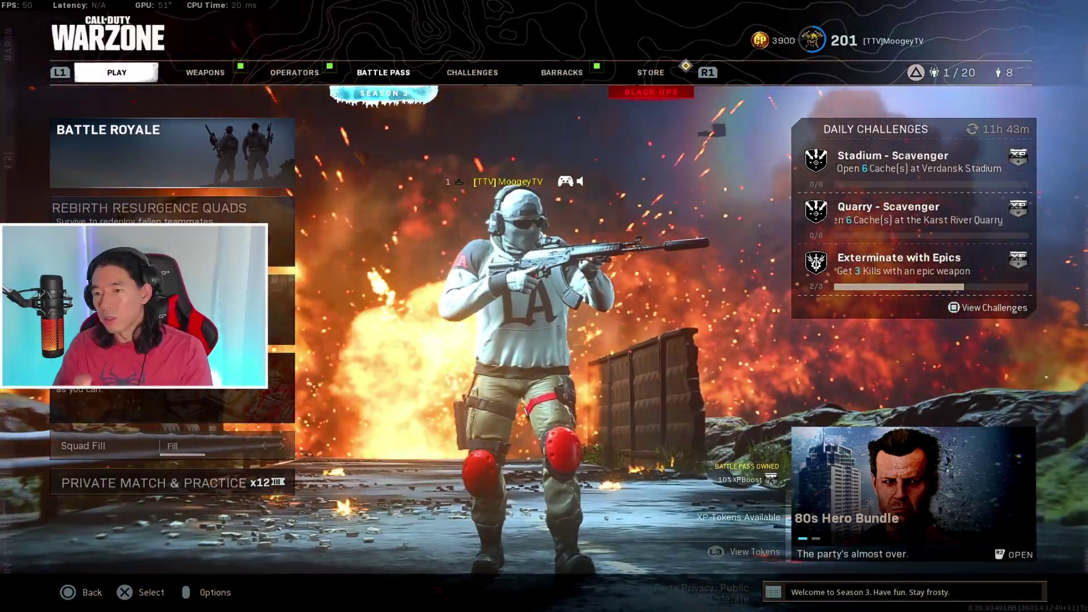